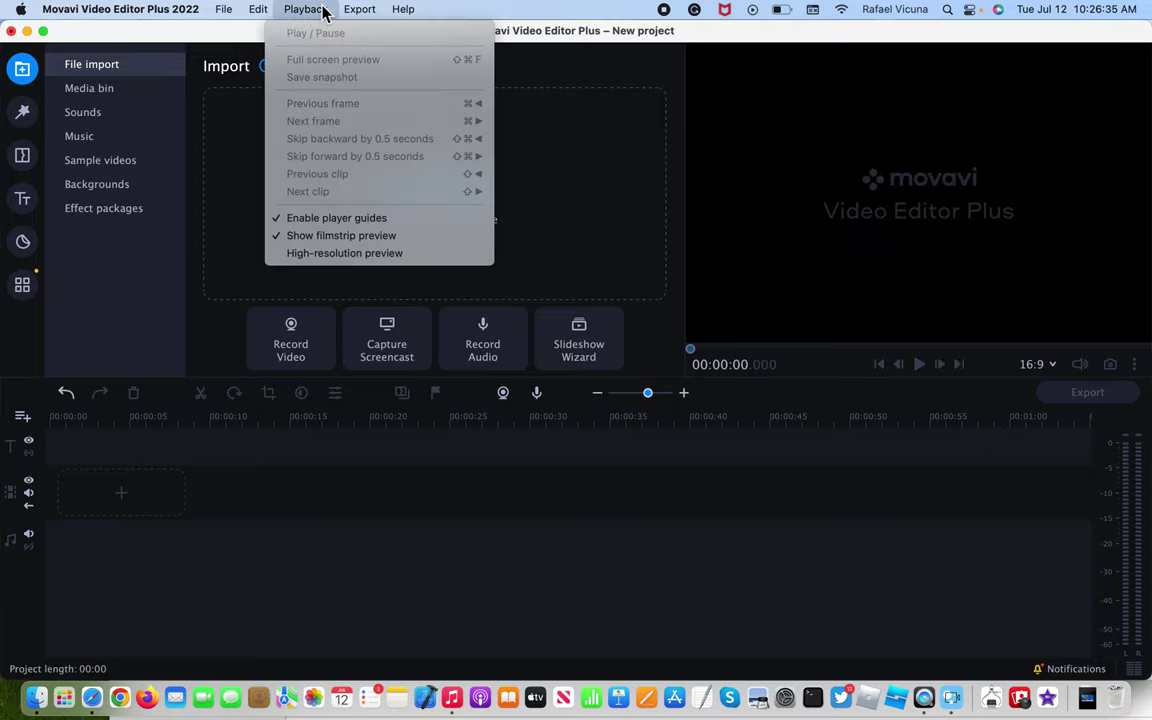
Step: Browse the File and app menus in Movavi without choosing any command
mouse_move(226, 10)
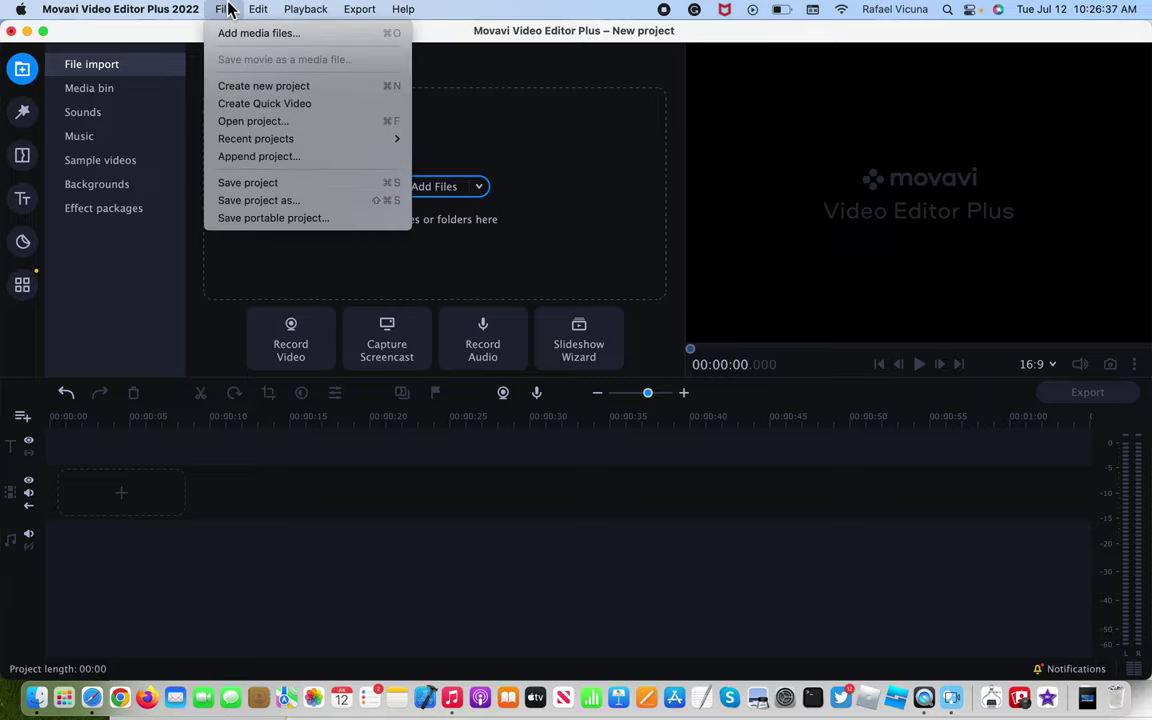
click(228, 10)
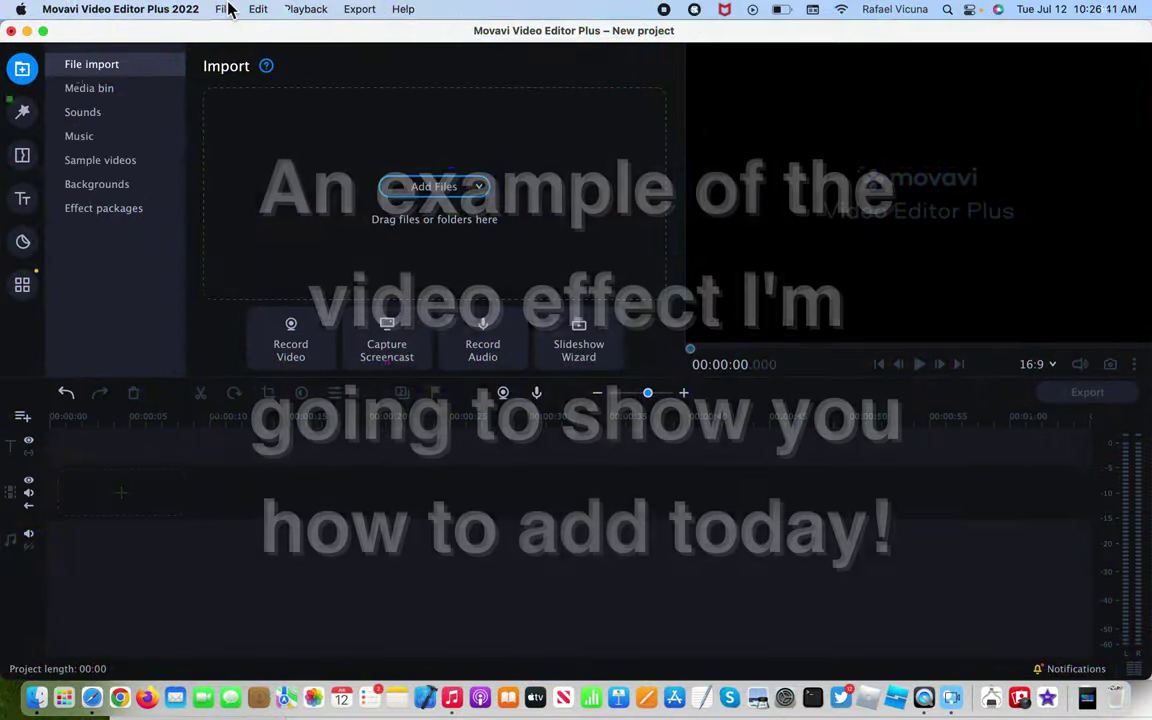
click(190, 9)
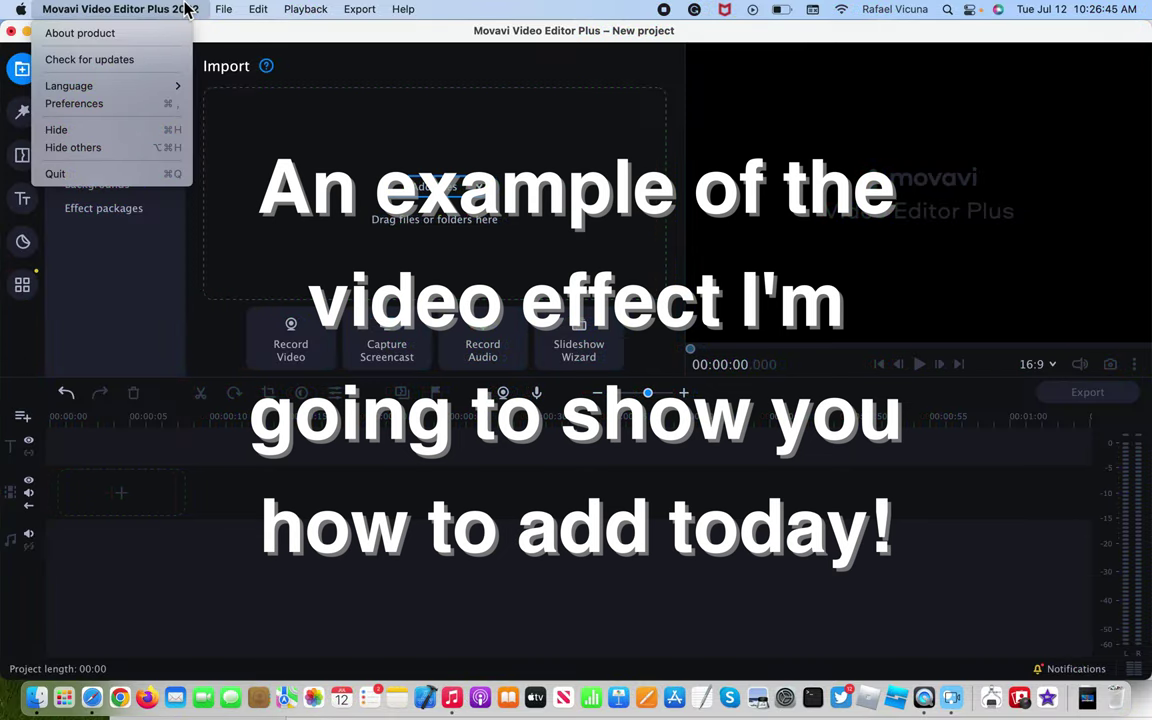
click(192, 9)
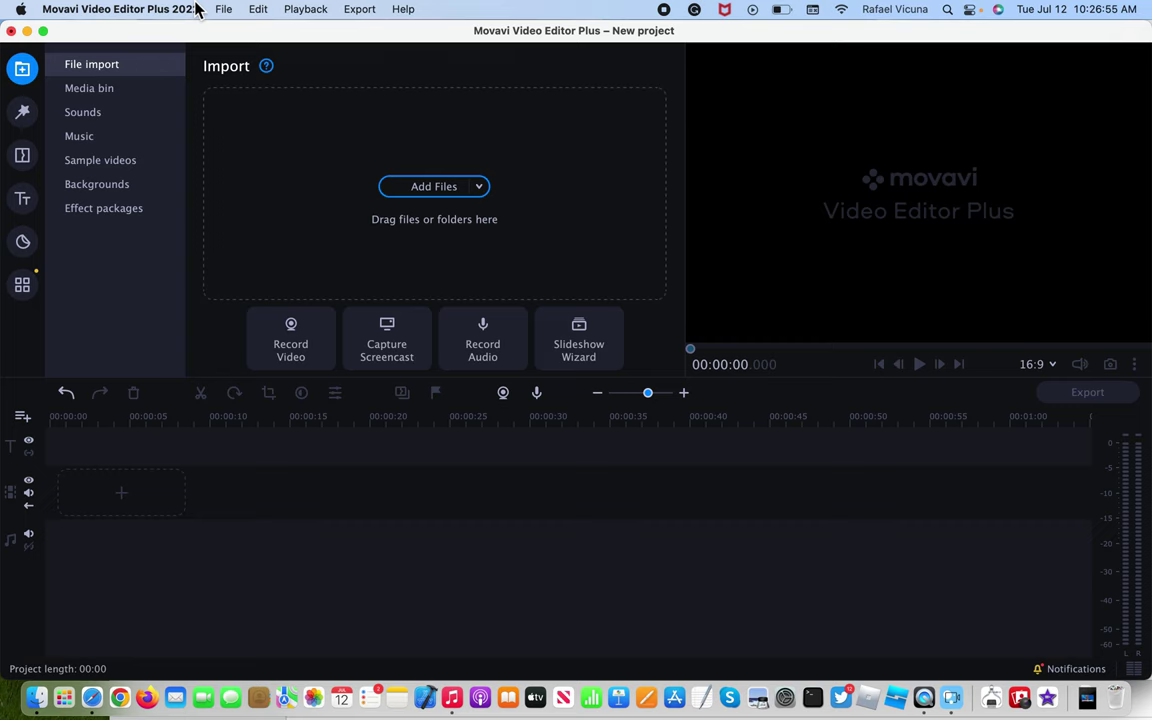
Step: Drag IMG_2548.MOV from the Example for Movavi folder onto the timeline as a 34-second clip
click(34, 700)
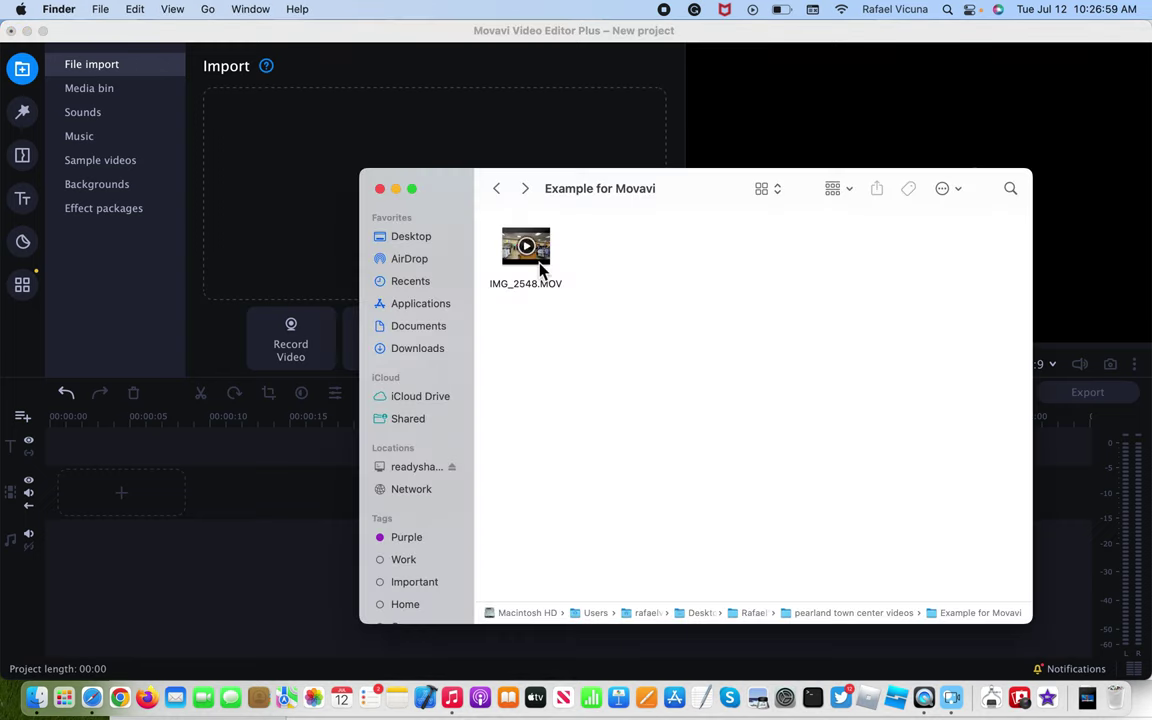
drag(555, 265, 170, 501)
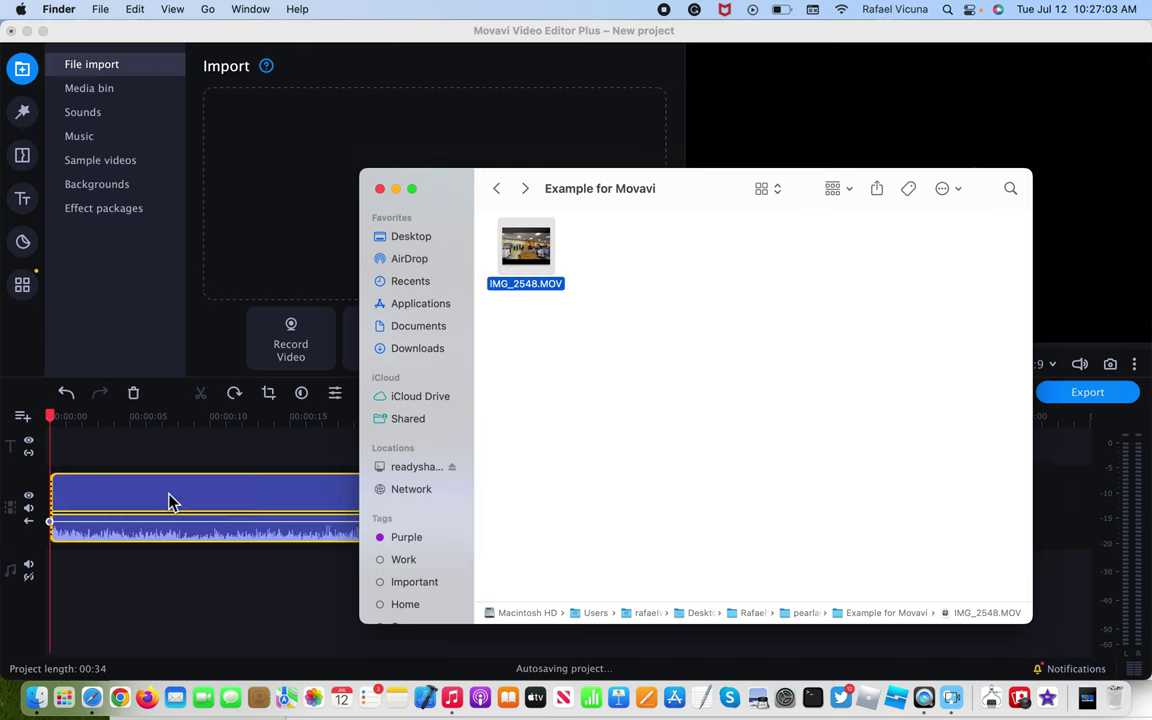
click(280, 605)
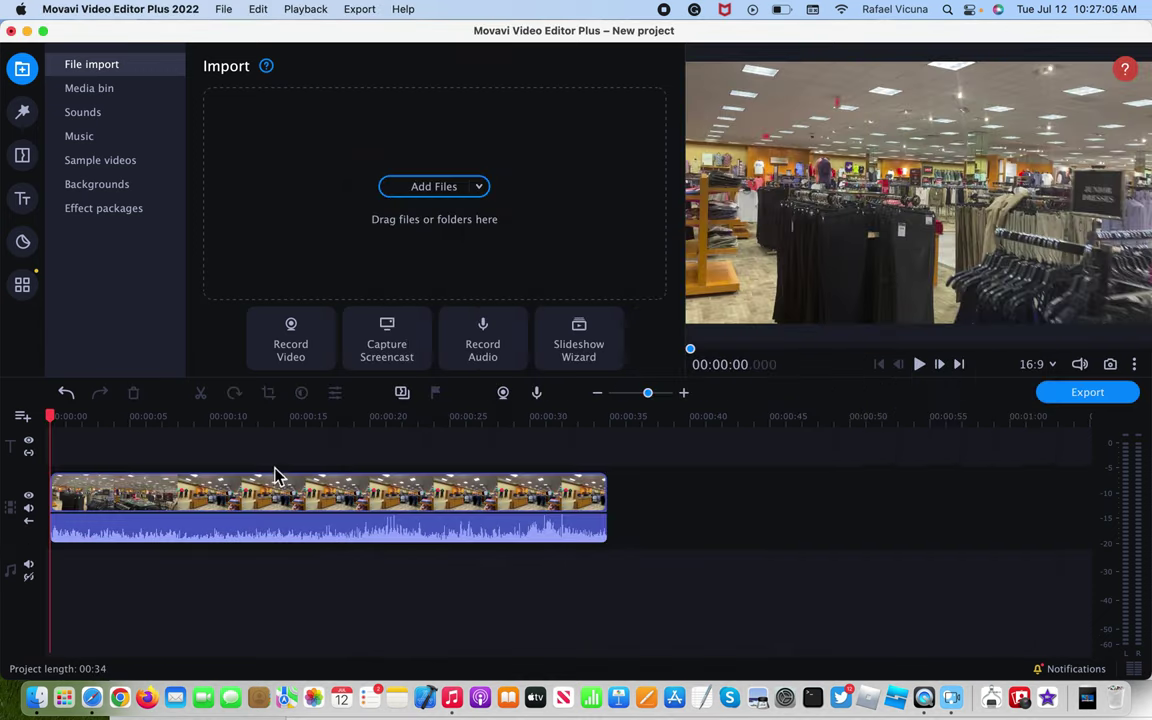
Step: Play the mall clip from about 8 seconds and pause it near 17 seconds
click(190, 420)
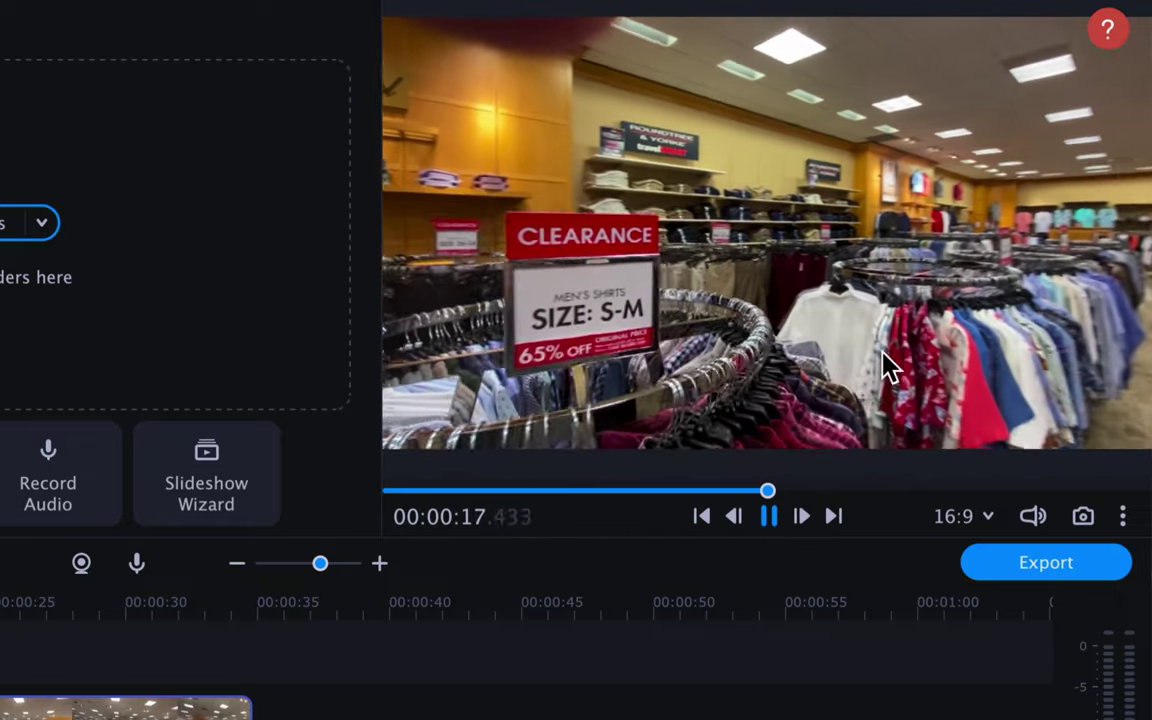
click(887, 368)
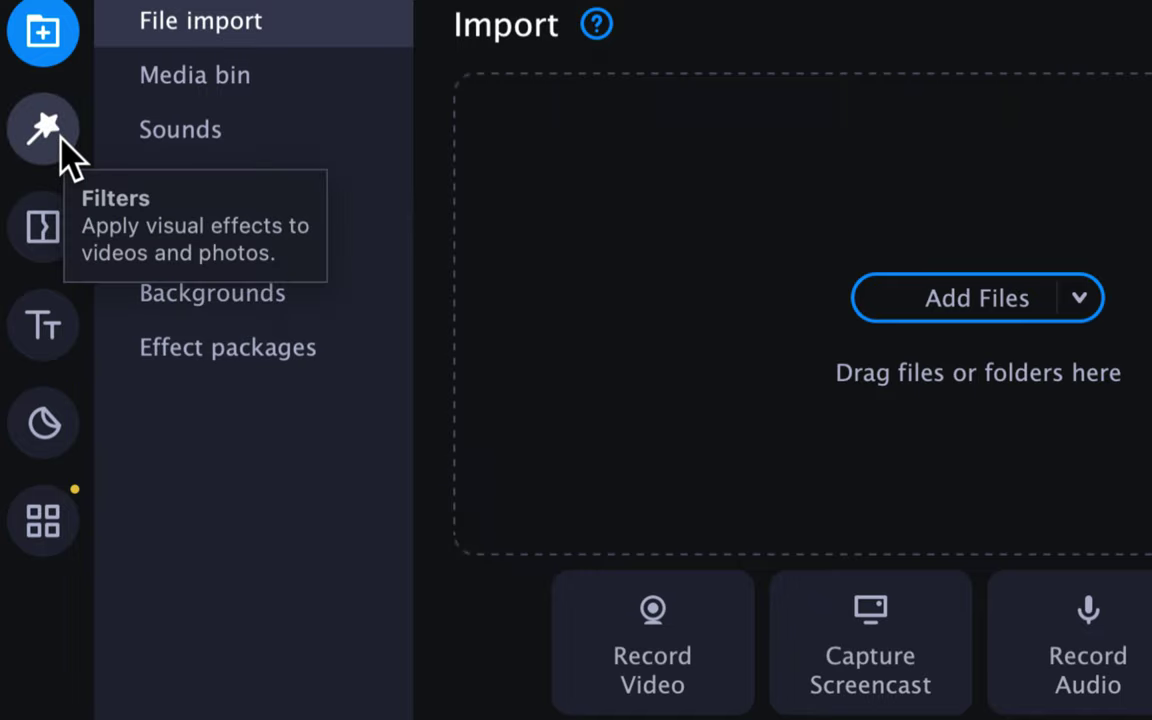
Step: Browse the Featured filters and drop Broken lens onto the mall clip
click(61, 140)
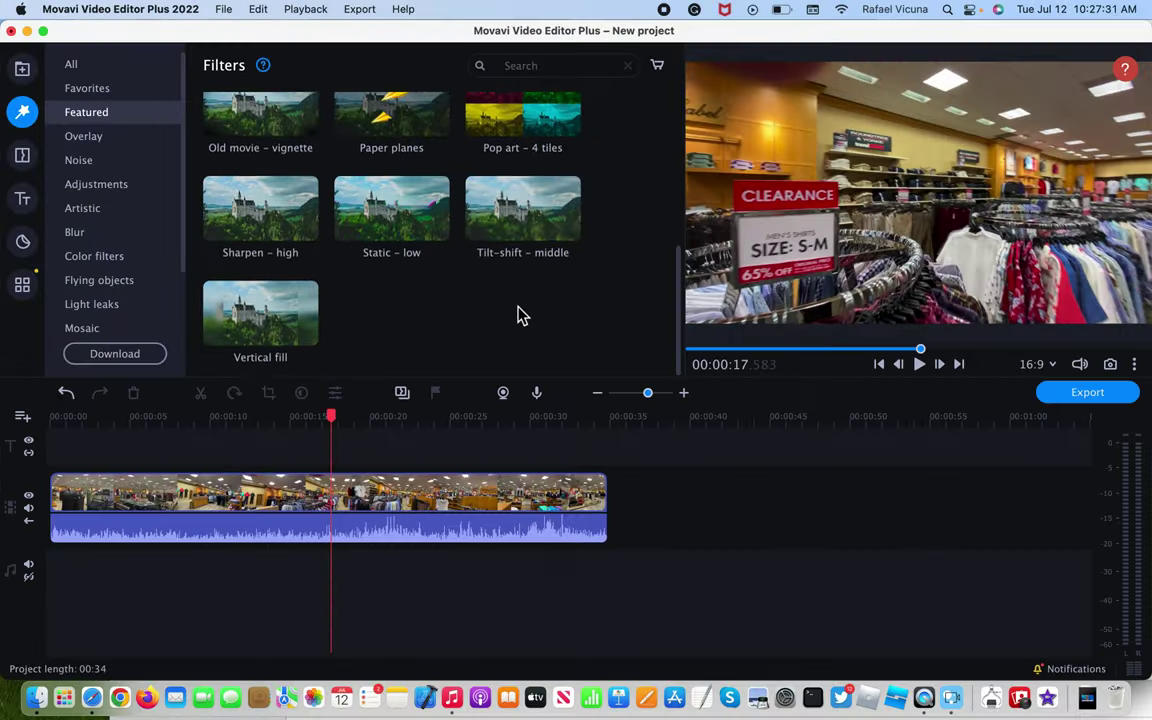
scroll(518, 315, up, 10)
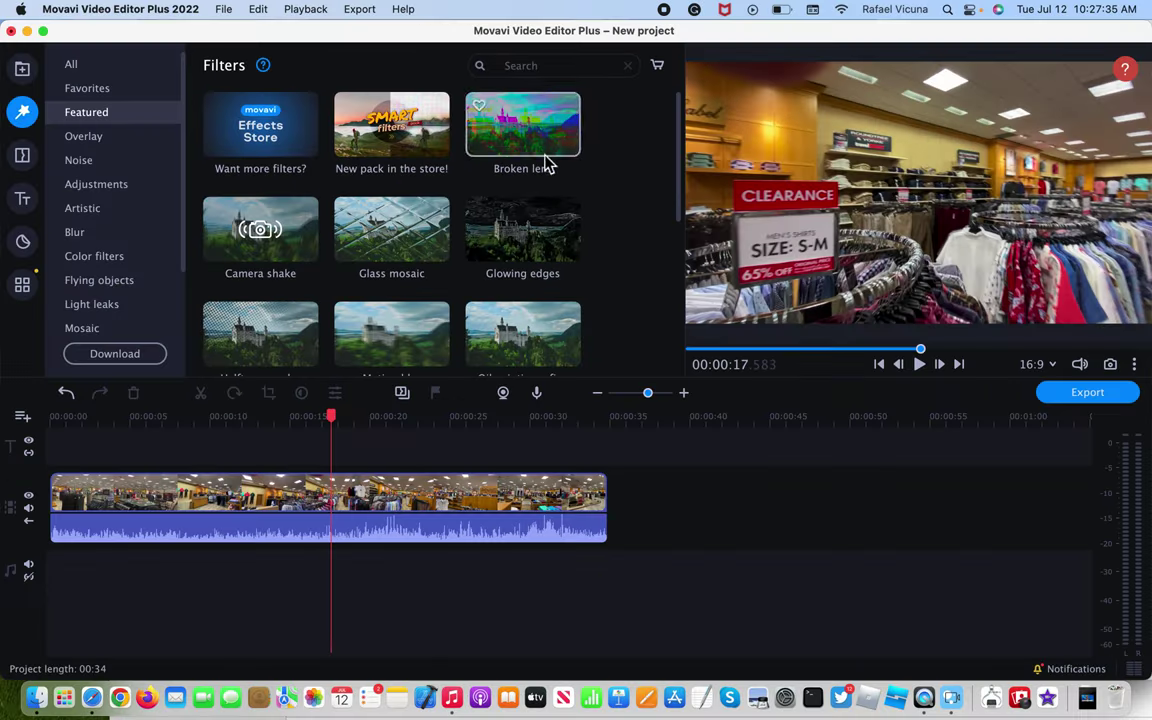
scroll(430, 375, down, 10)
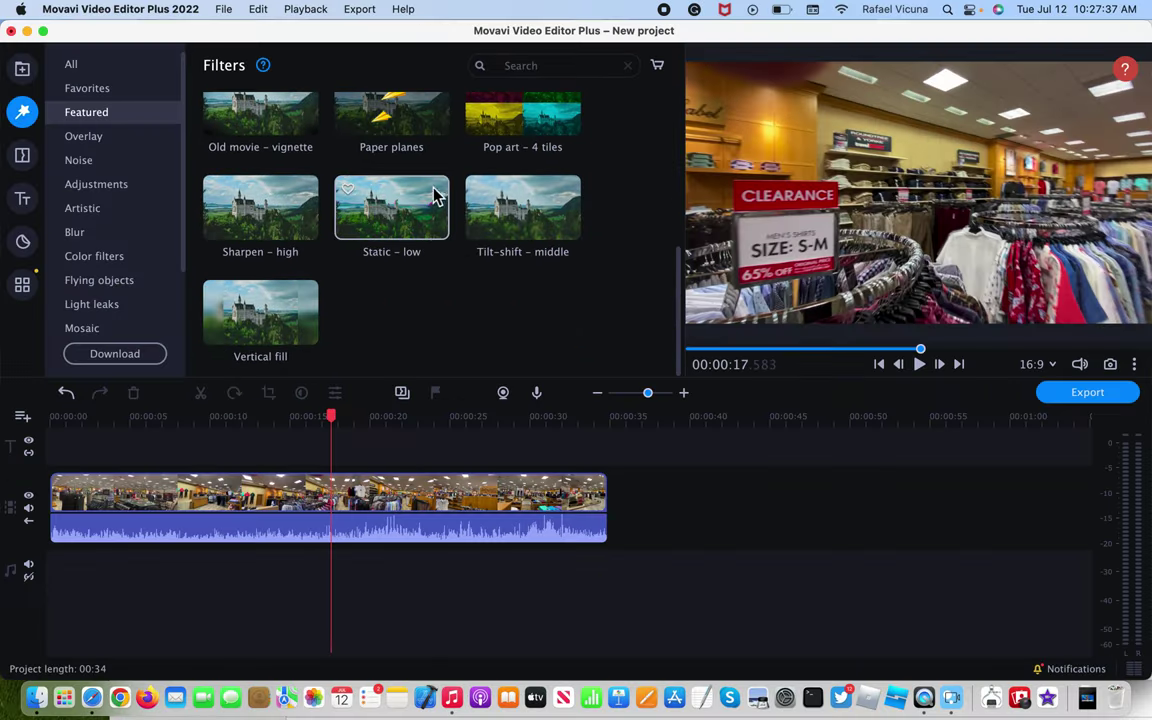
scroll(518, 323, up, 10)
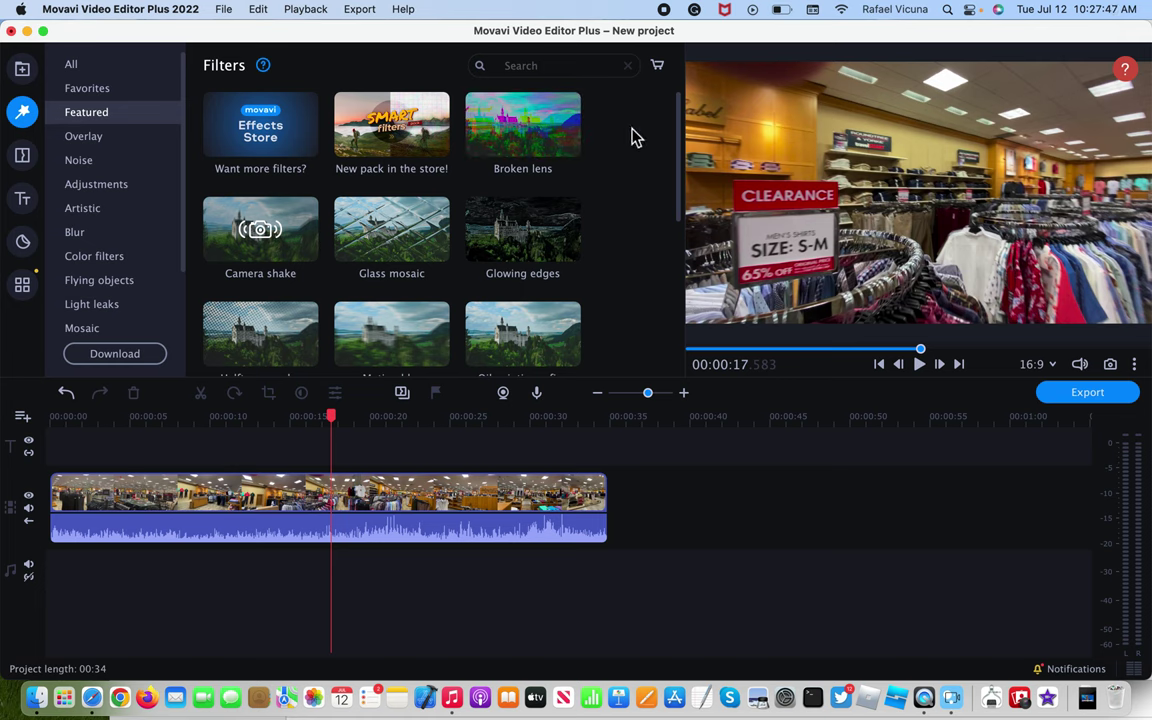
drag(540, 130, 149, 501)
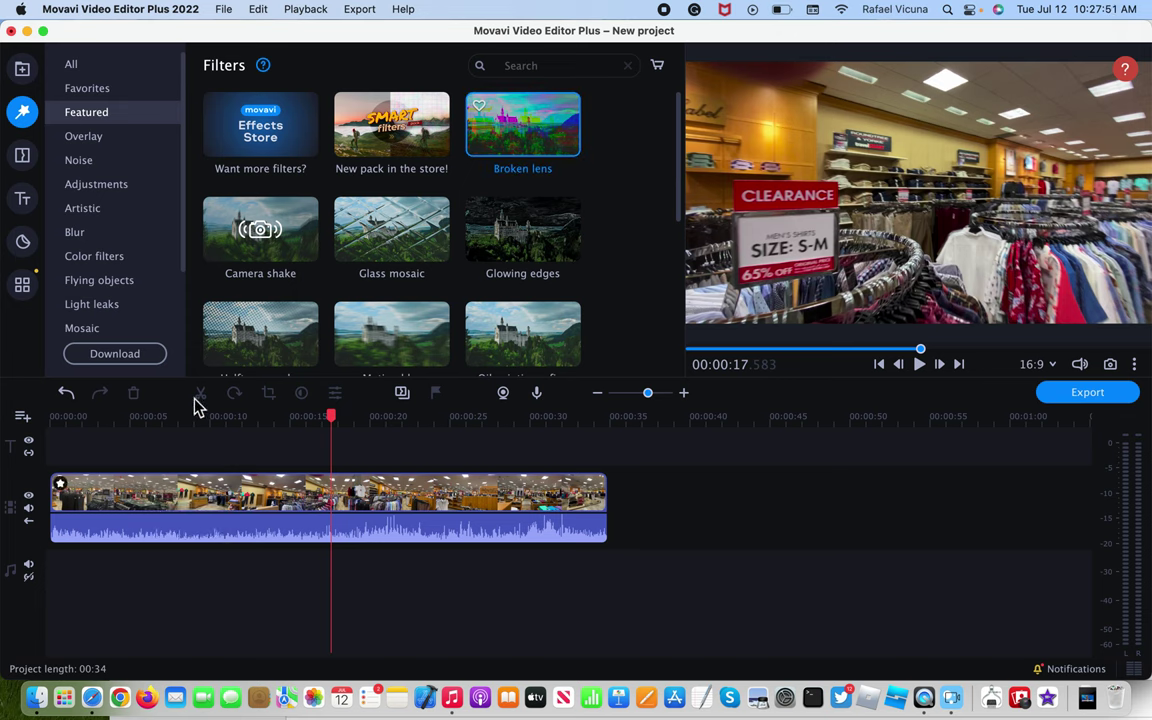
Step: Preview the Broken lens glitch from near the clip's start, pausing around 16 seconds
click(92, 418)
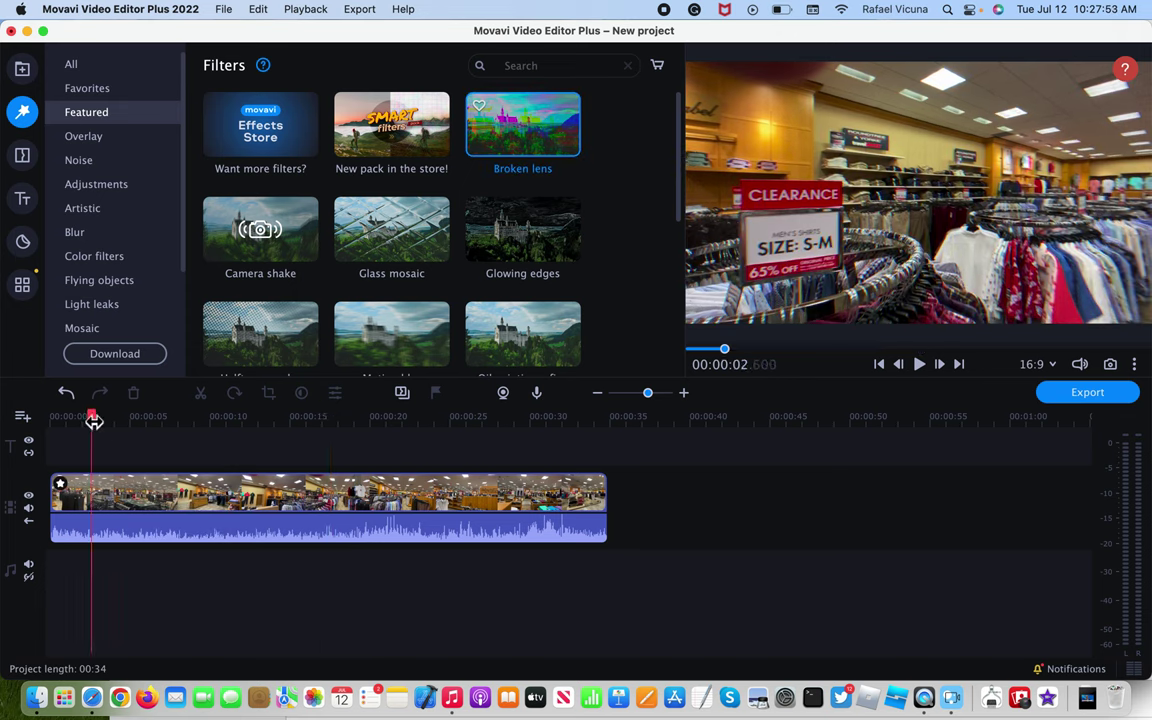
key(space)
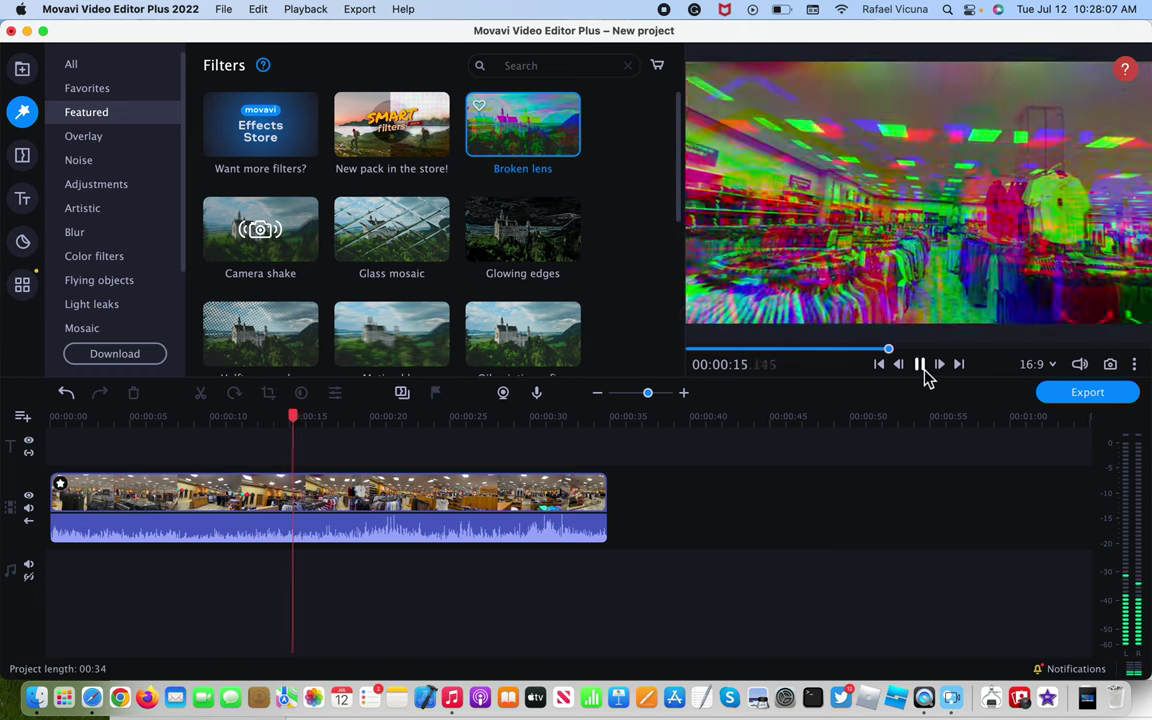
click(926, 369)
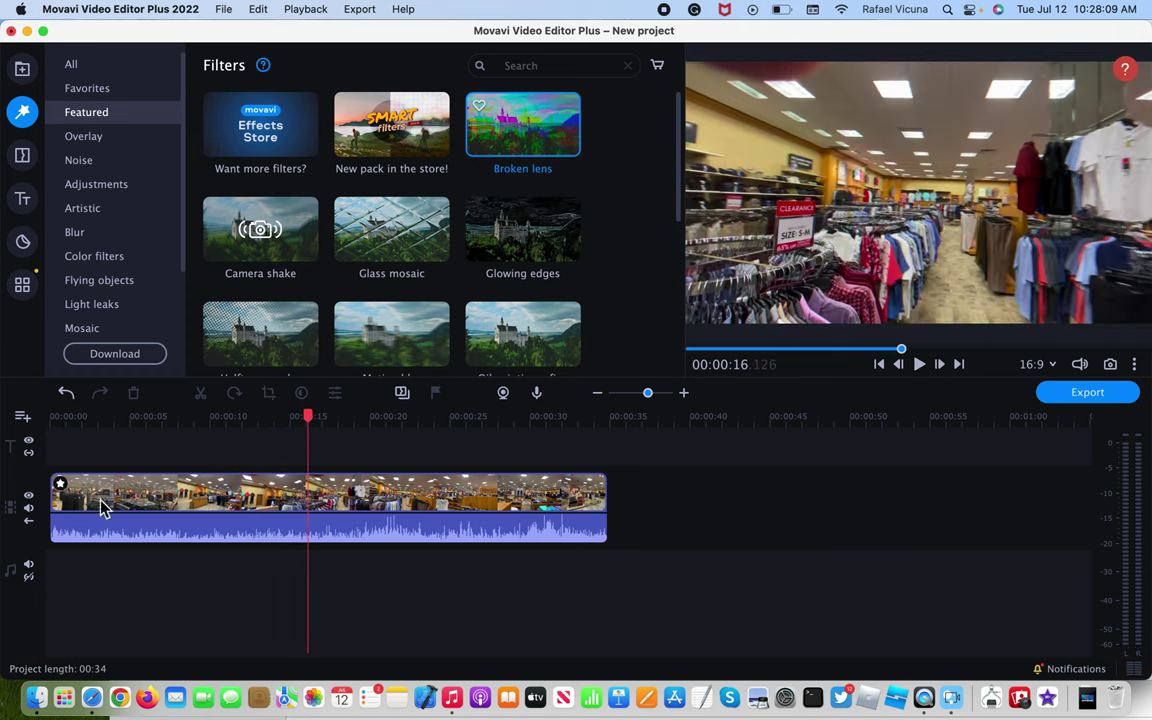
Step: Remove the Broken lens filter from the clip's Applied effects list
click(60, 490)
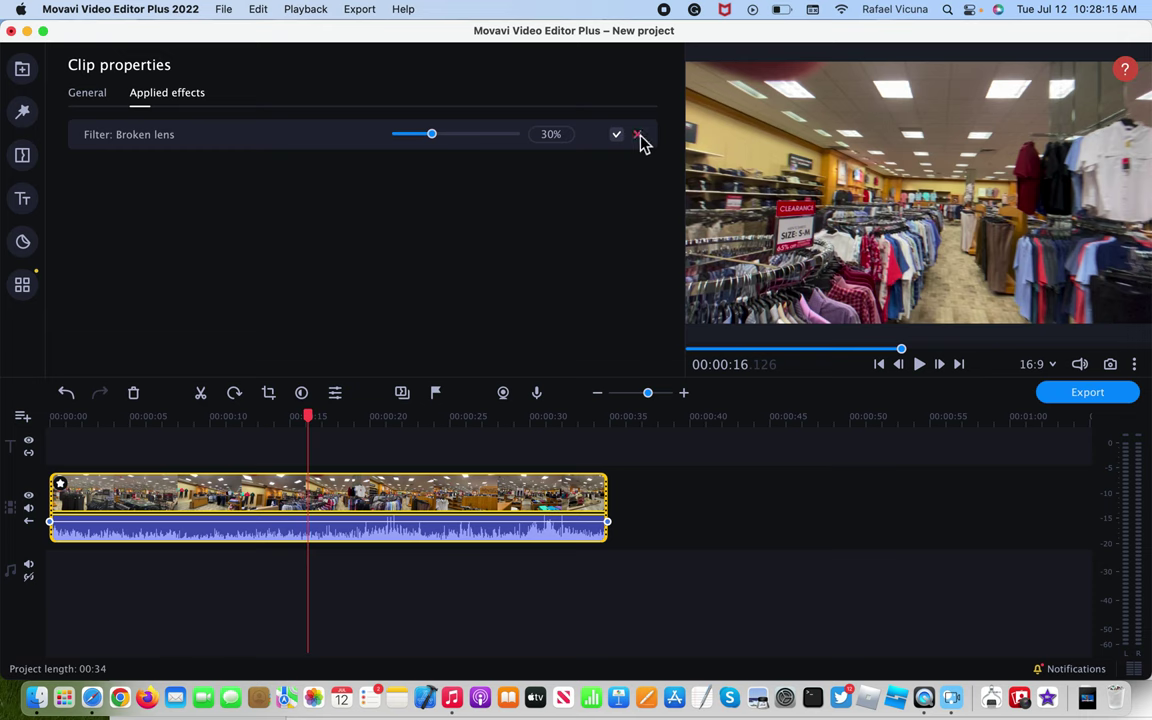
click(639, 136)
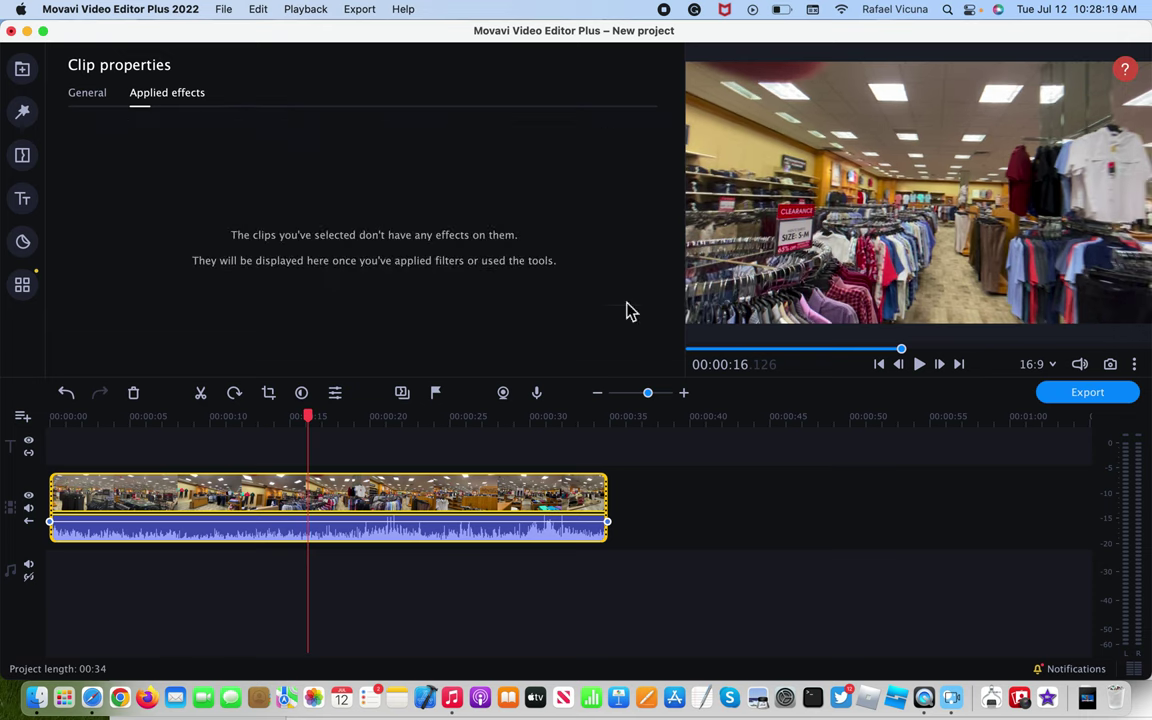
Step: Drag the Static – low filter onto the mall clip and move the playhead to about 9 seconds
click(36, 119)
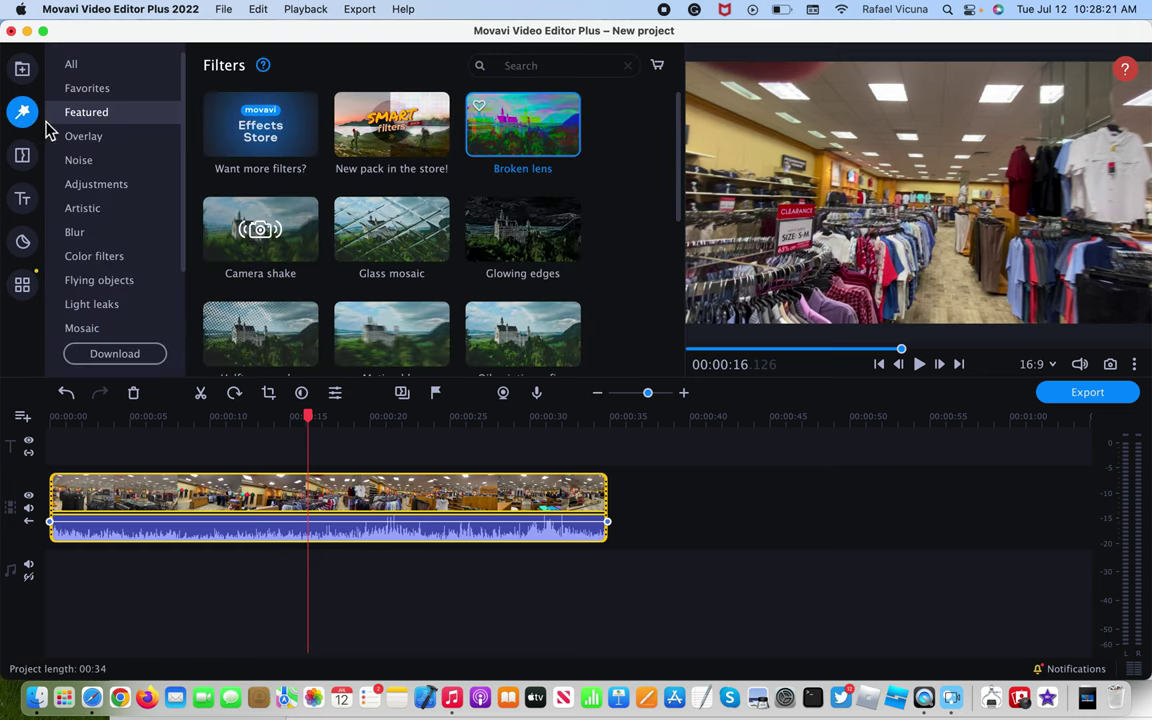
scroll(476, 203, down, 10)
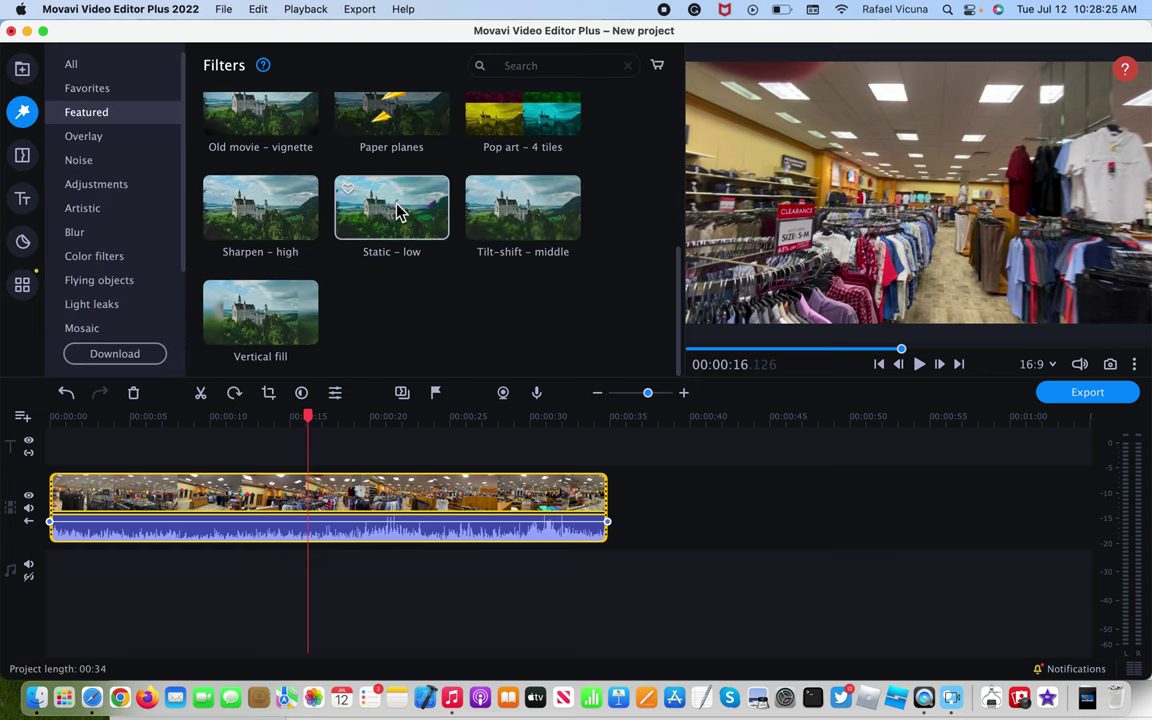
drag(360, 192, 166, 508)
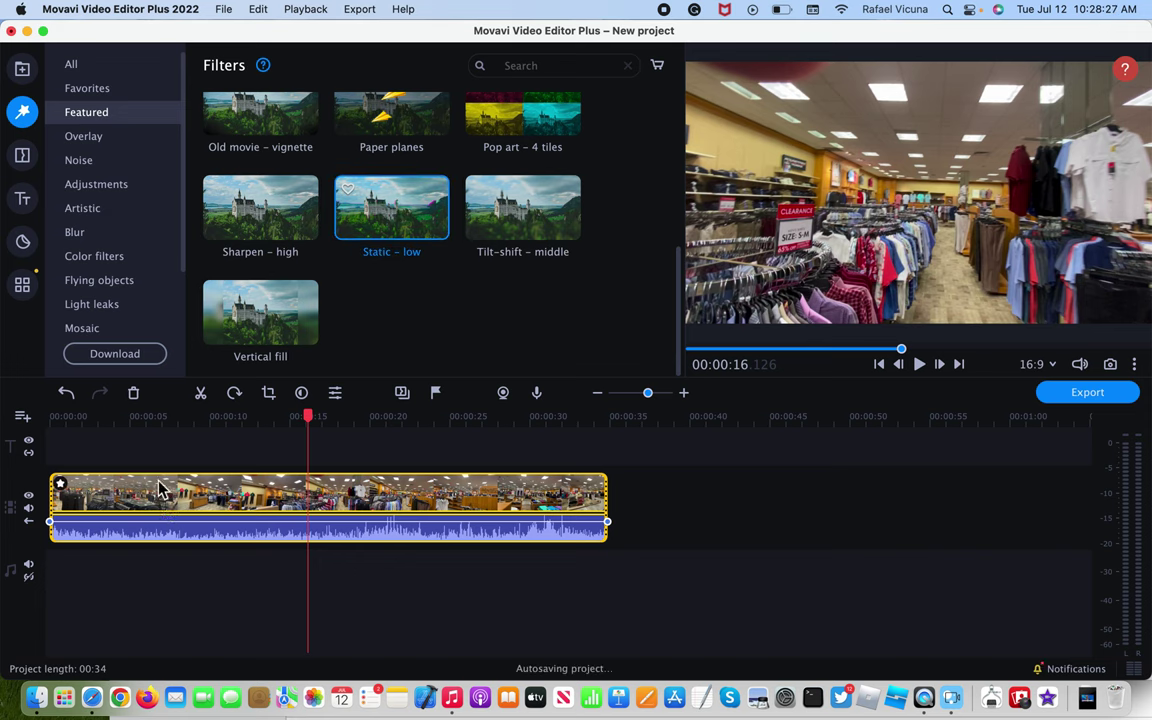
click(198, 418)
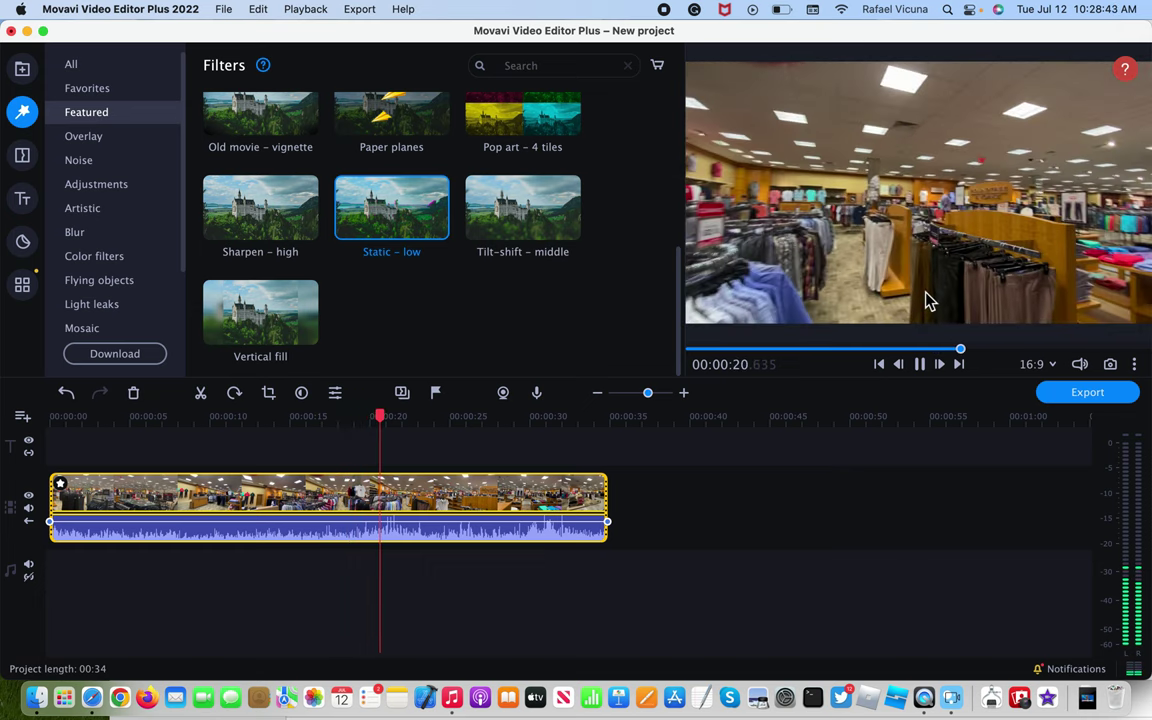
Step: Pause near 22 seconds and raise Static – low to 100% strength in Applied effects
click(920, 364)
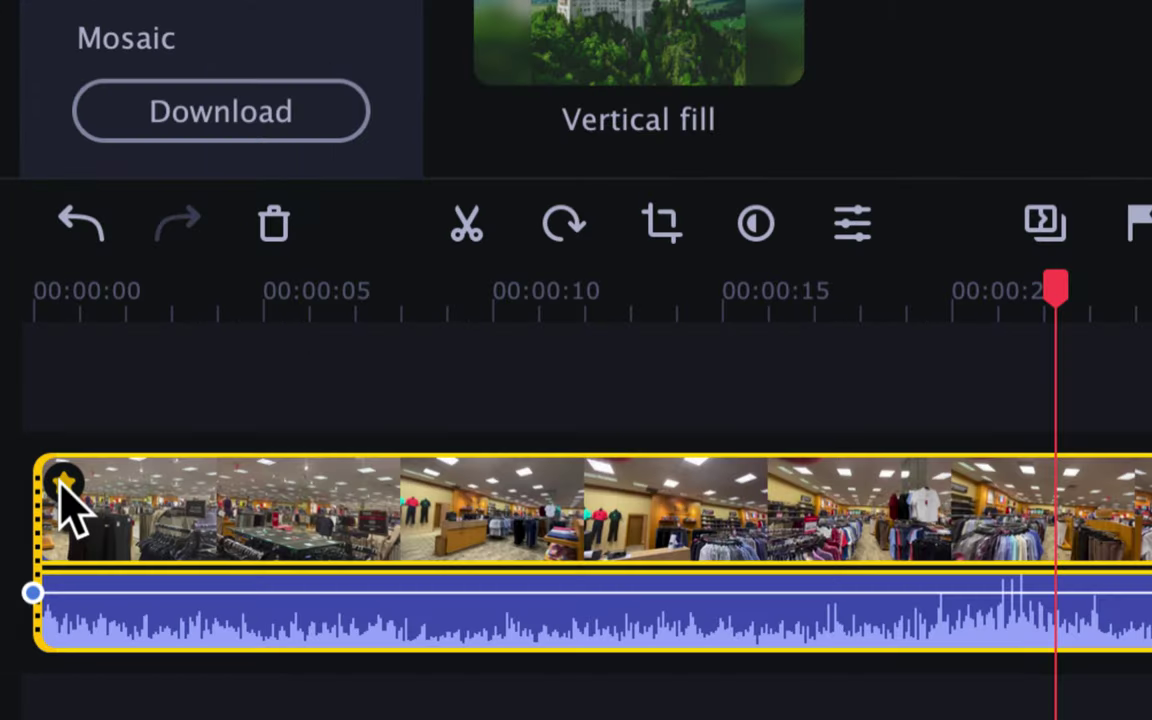
click(60, 486)
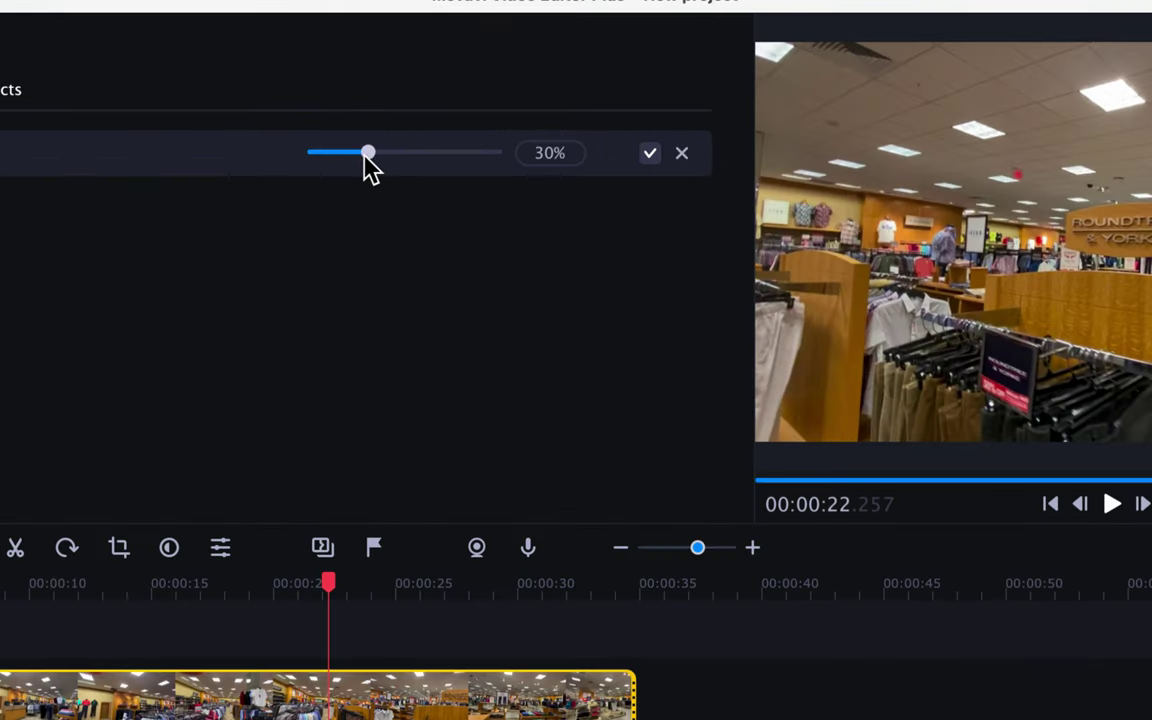
drag(406, 160, 537, 183)
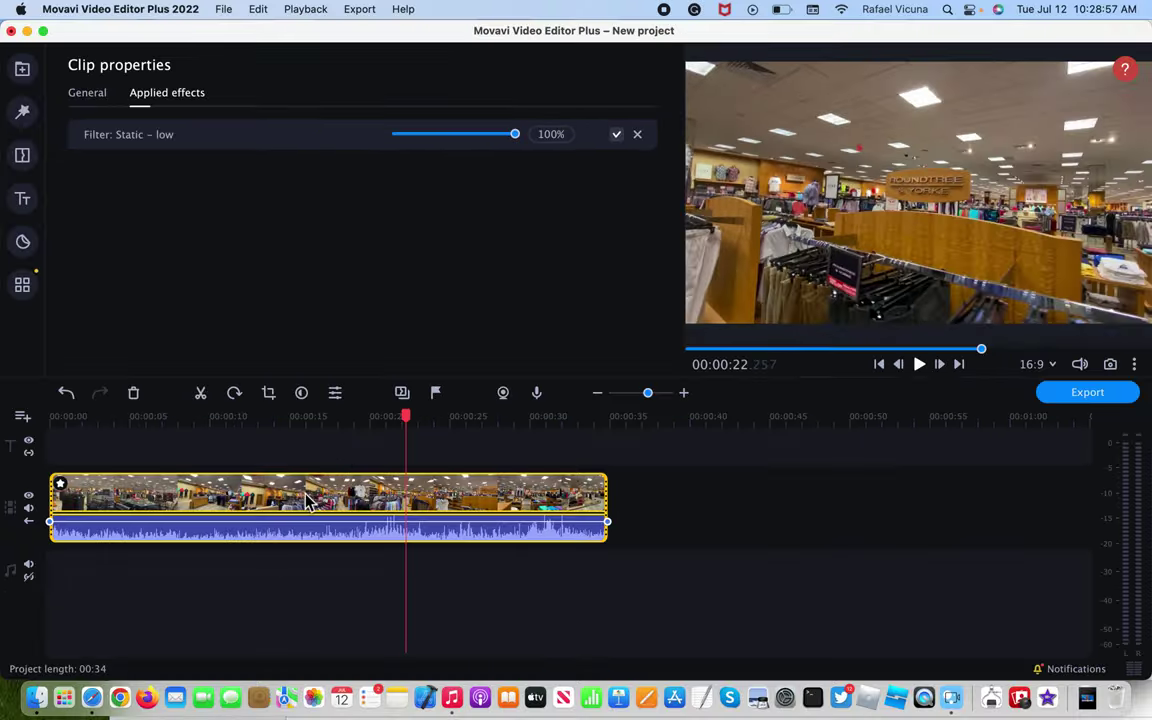
Step: Replay the filtered clip from about 8 seconds, pausing near 20 seconds
click(190, 419)
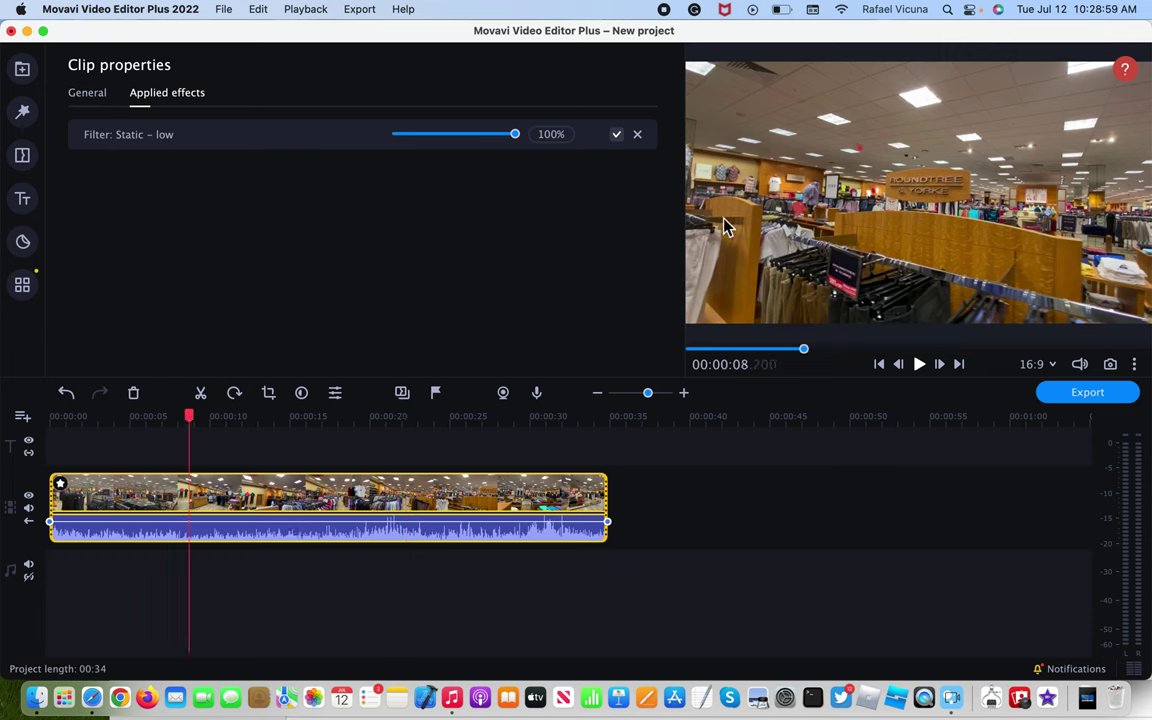
click(919, 360)
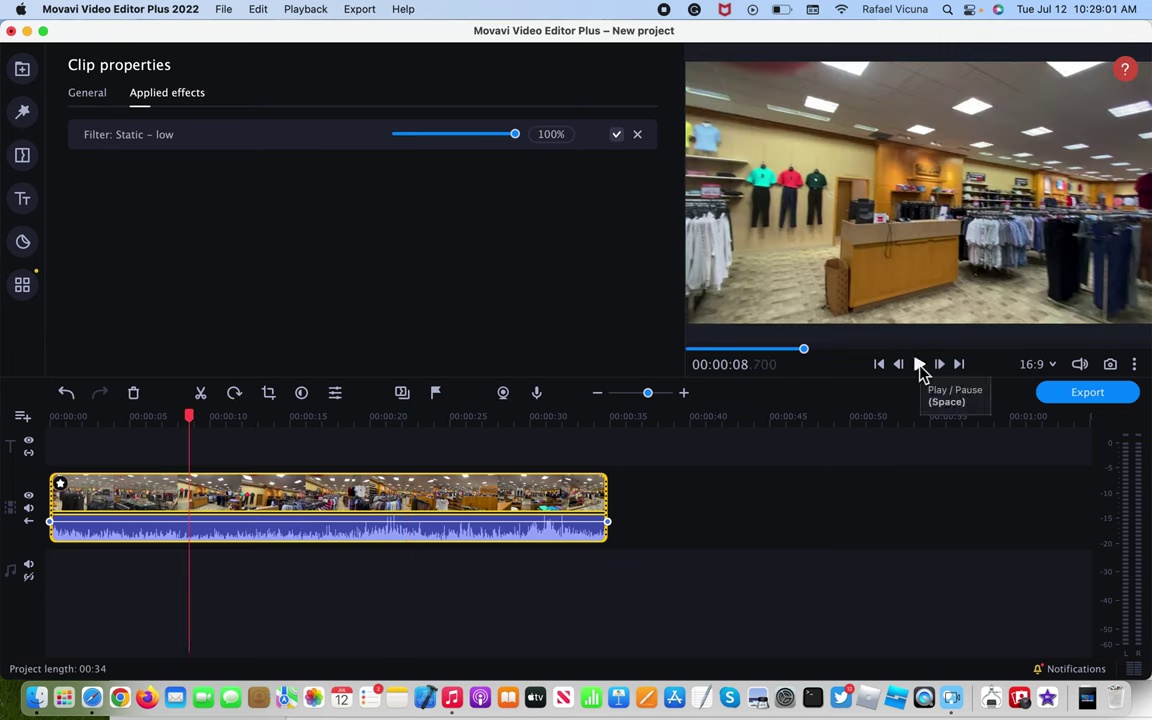
click(919, 366)
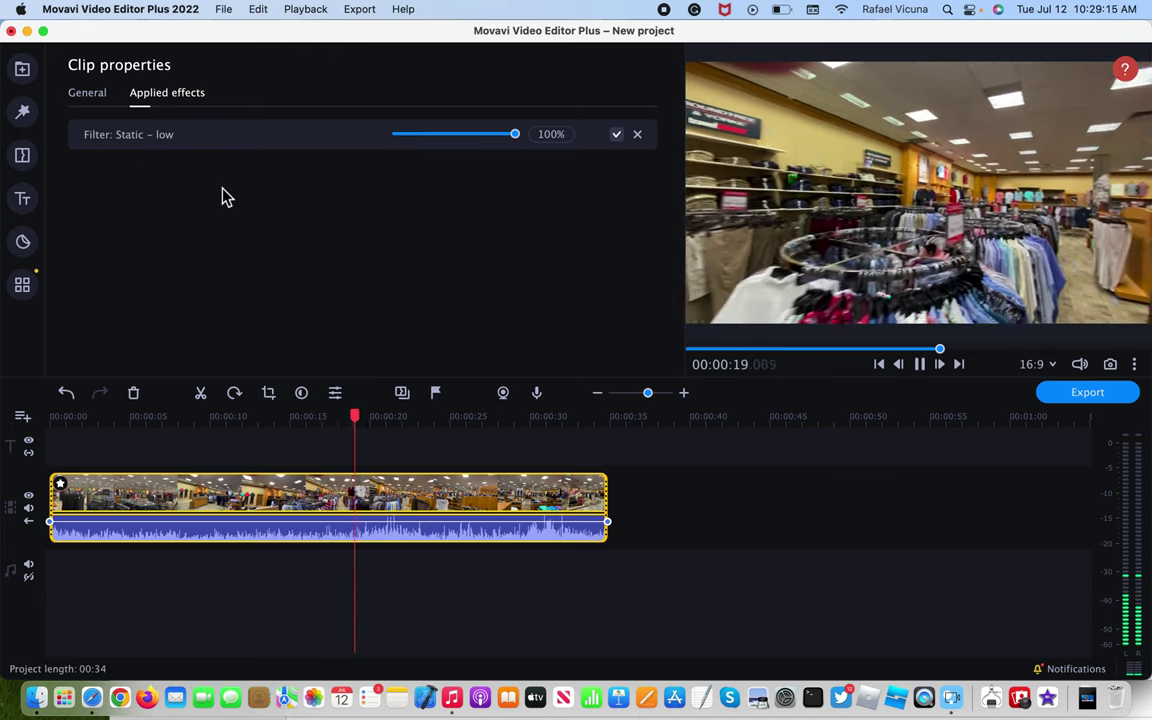
click(920, 364)
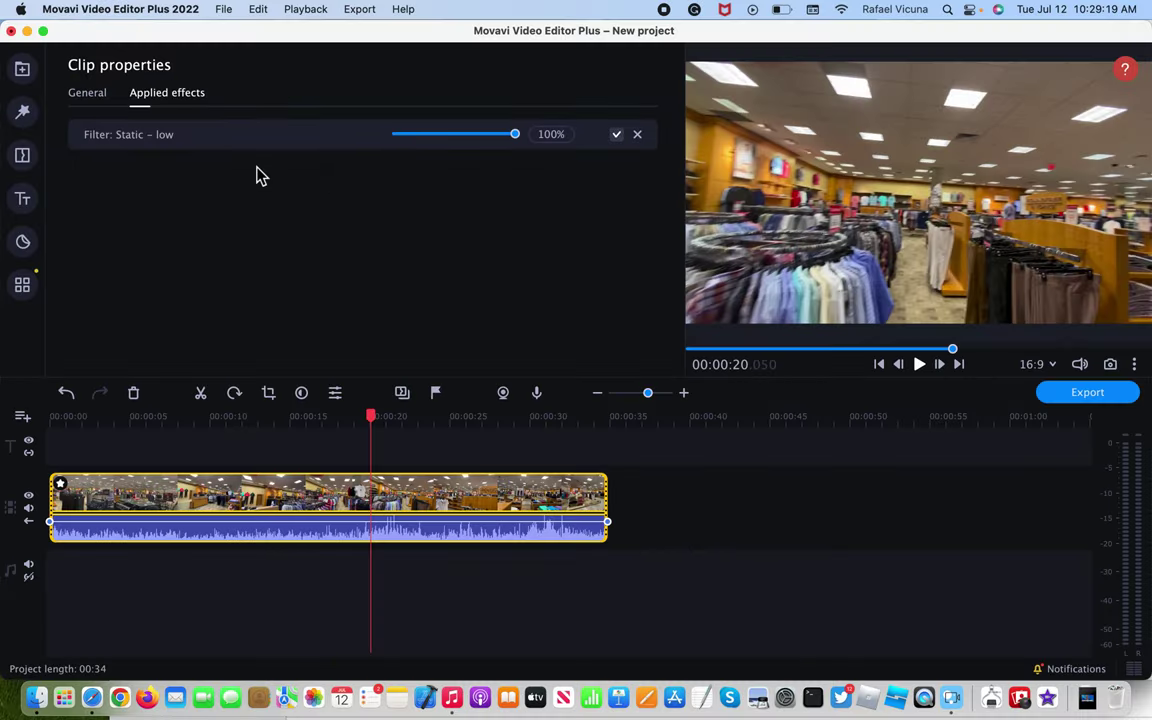
Step: Drag Broken lens from the top of the filter grid onto the clip, stacking it with Static – low
click(22, 113)
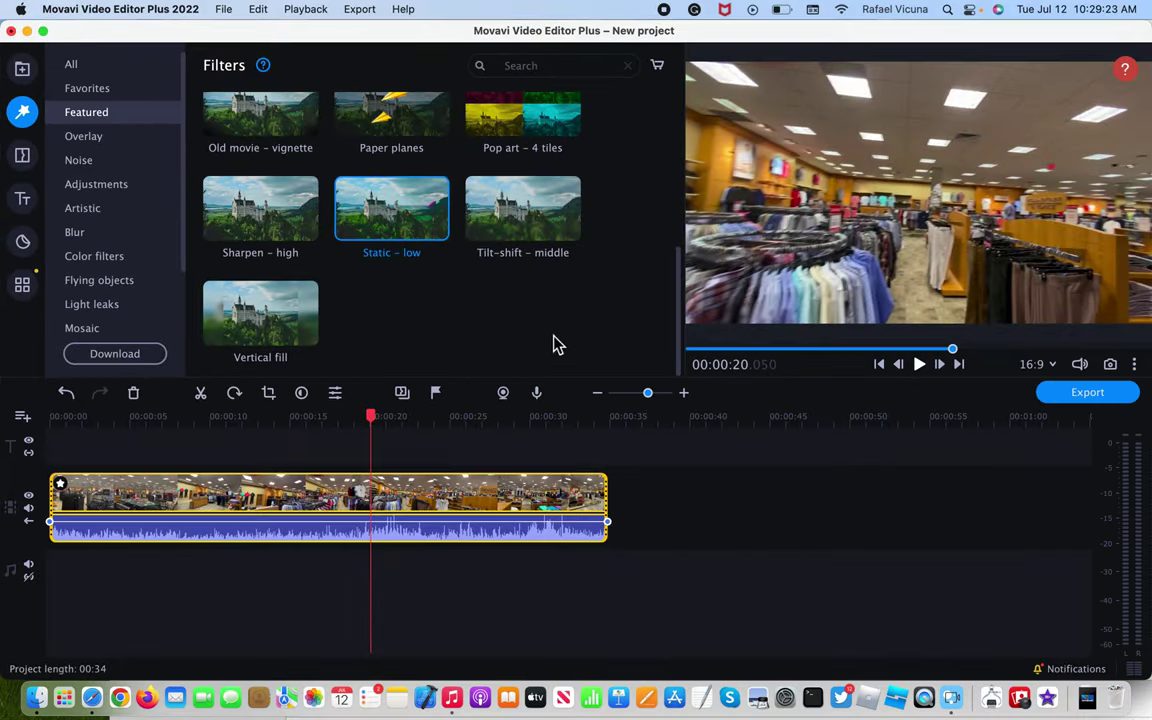
scroll(630, 288, up, 10)
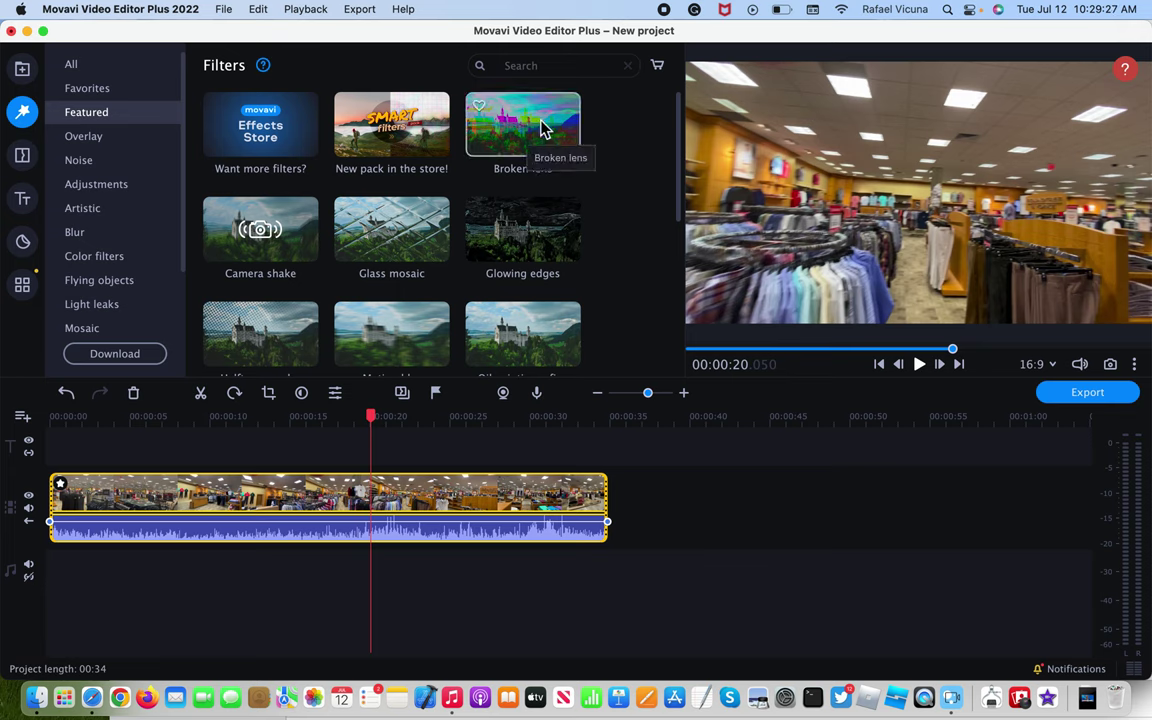
drag(541, 127, 118, 492)
click(59, 486)
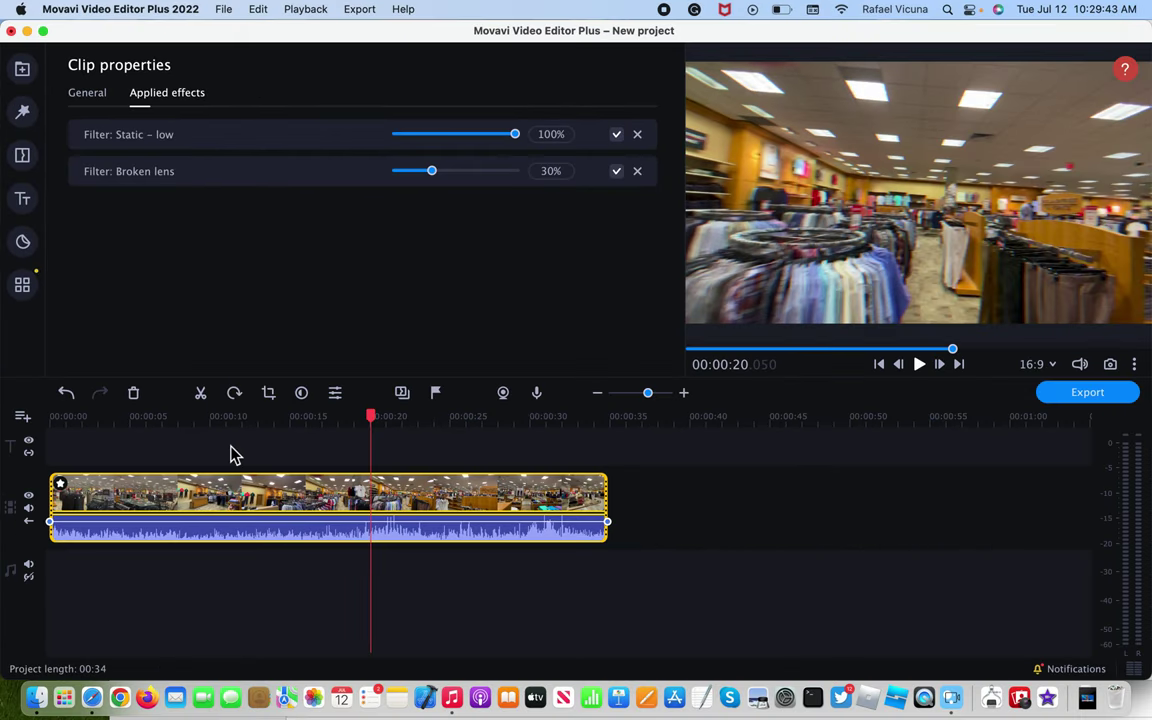
Step: Preview the combined Static – low and Broken lens glitch from about 9 seconds, then jump to 25 seconds
click(195, 424)
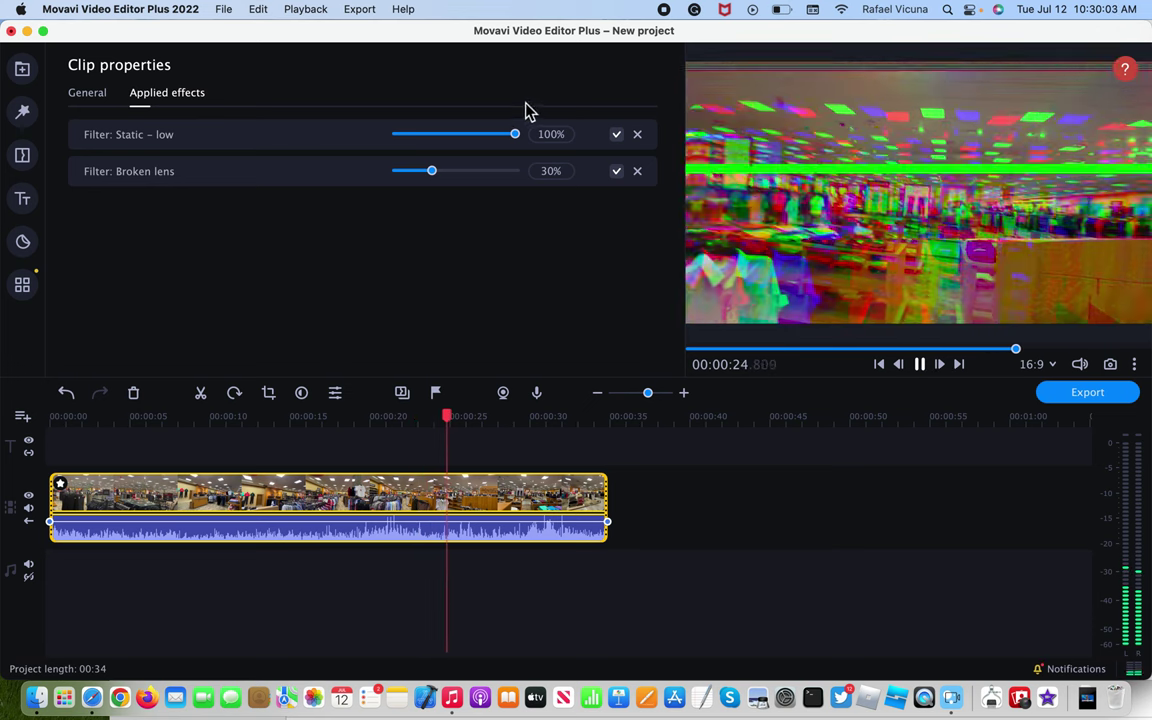
key(space)
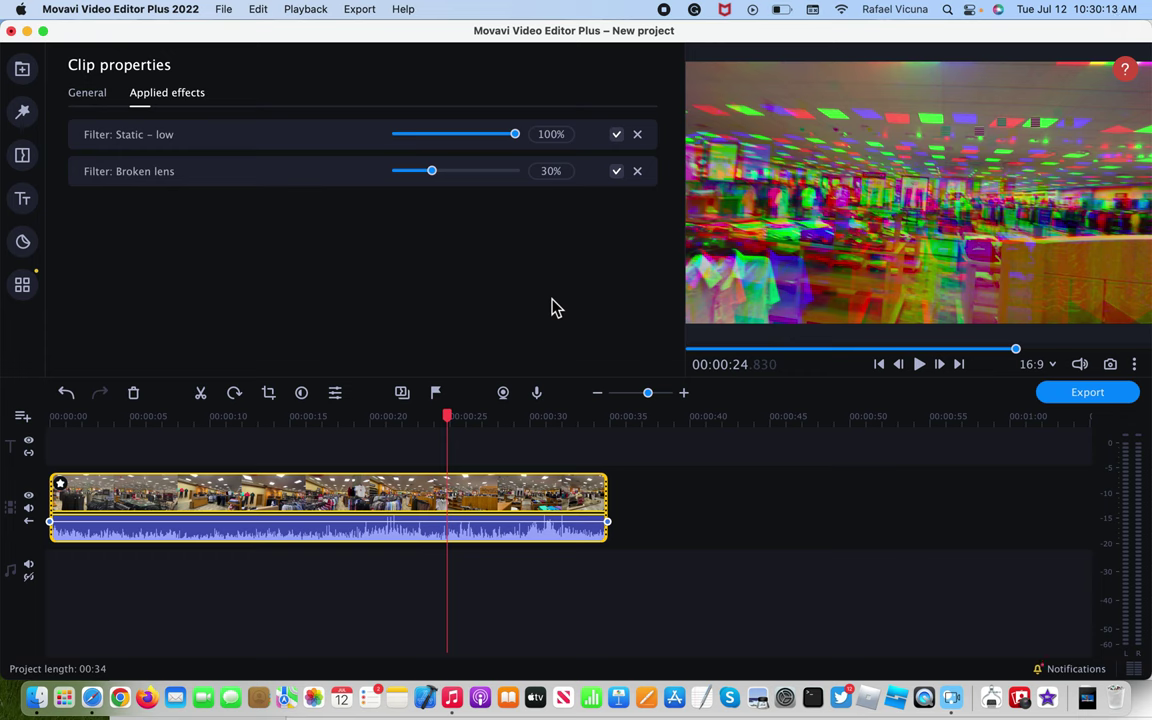
click(465, 418)
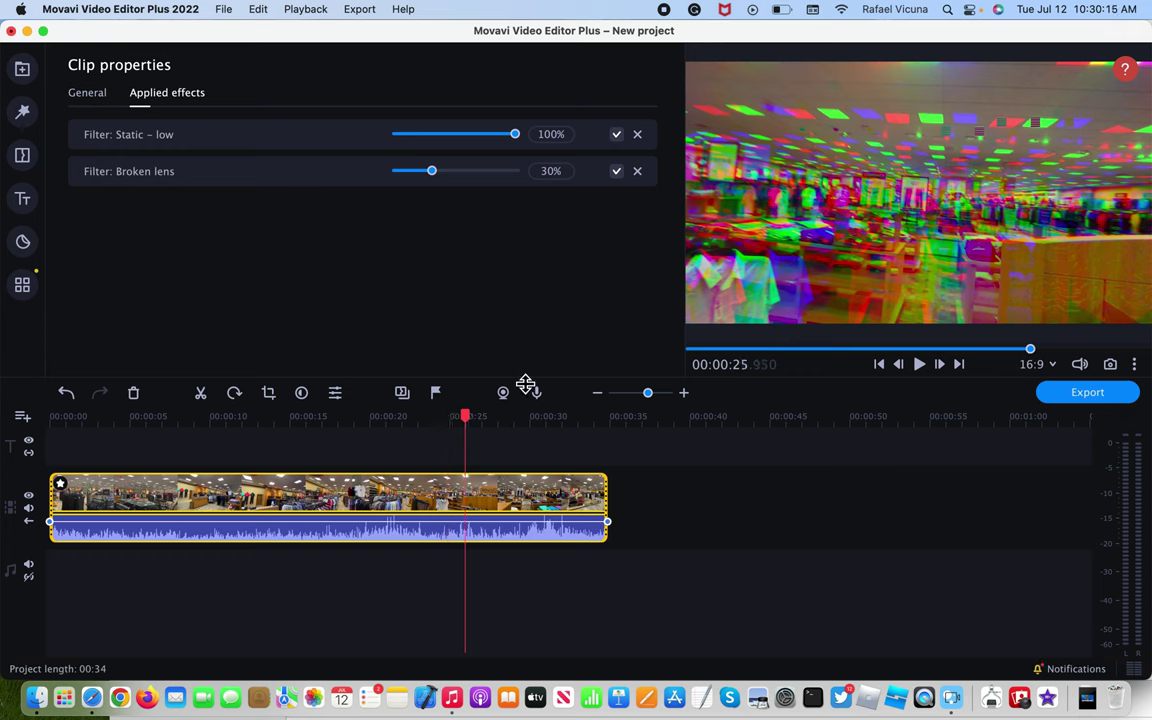